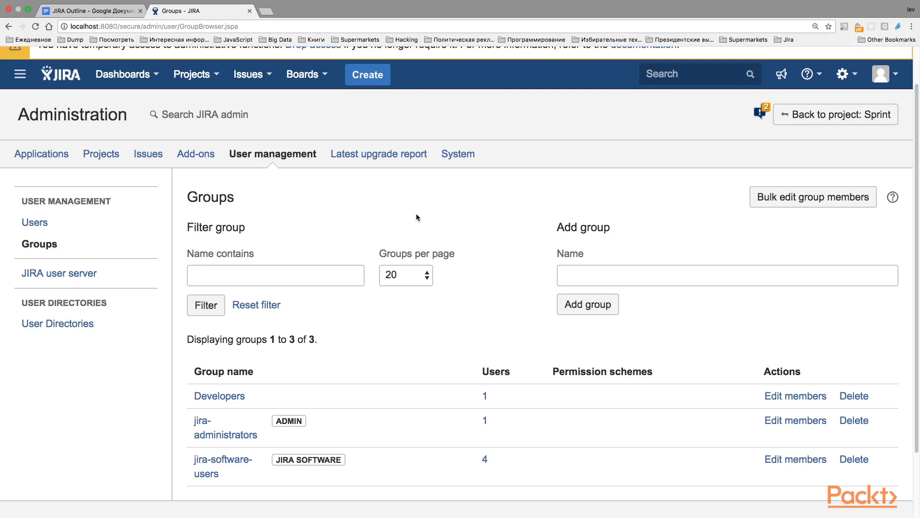
Step: Open the Application access administration page through the administration quick search
{"action": "key", "text": "period"}
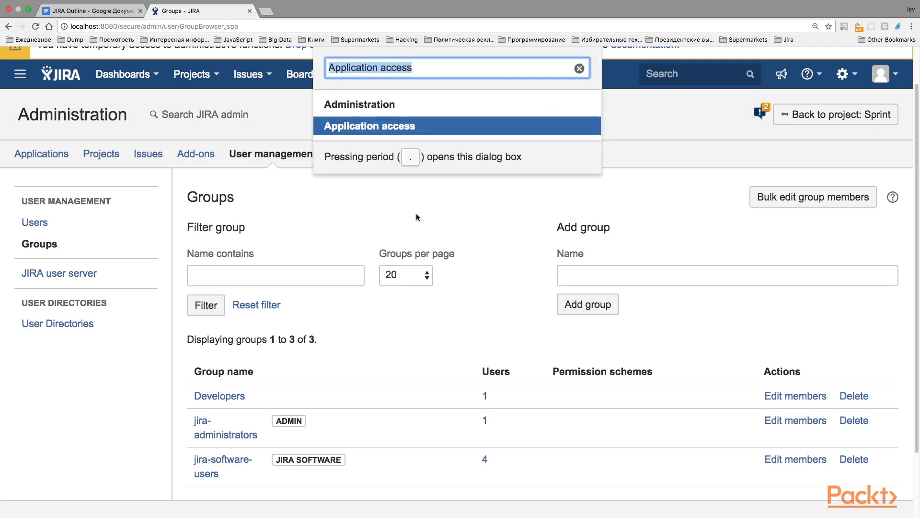
{"action": "key", "text": "Right"}
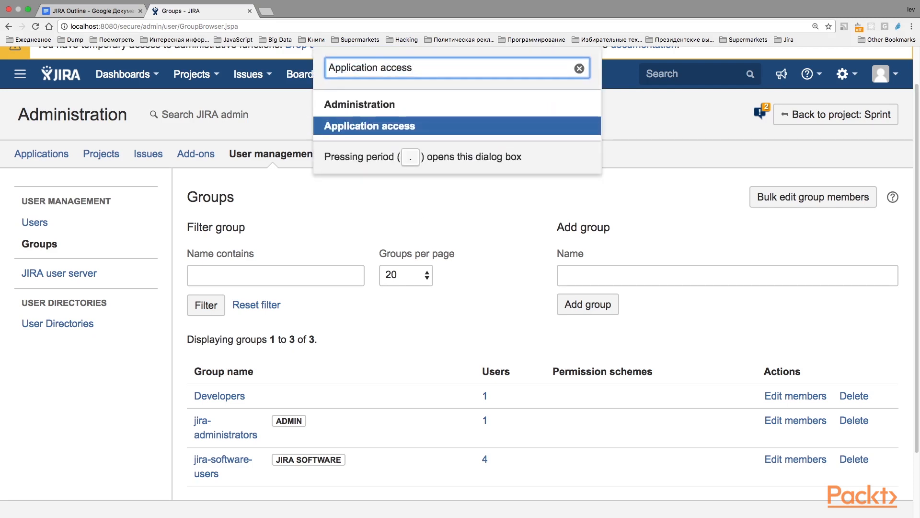
{"action": "key", "text": "Return"}
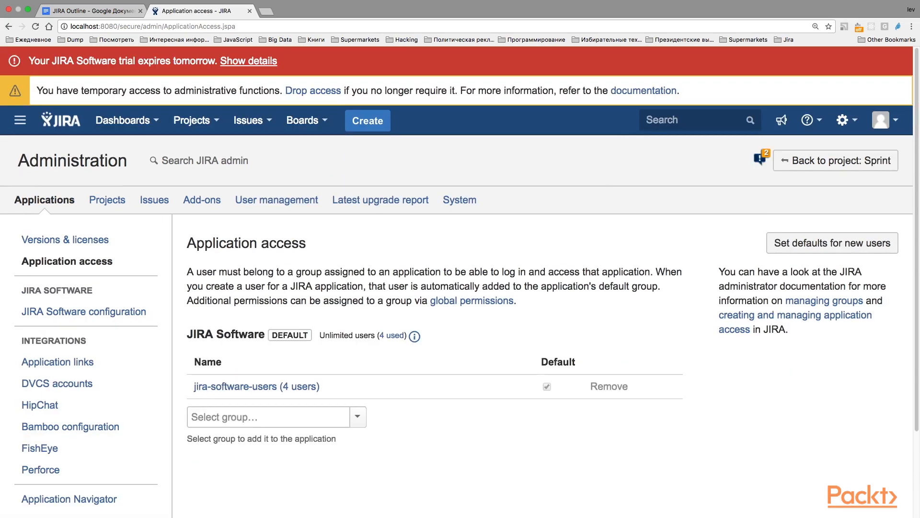
{"action": "scroll", "coordinate": [395, 241], "scroll_direction": "down", "scroll_amount": 2}
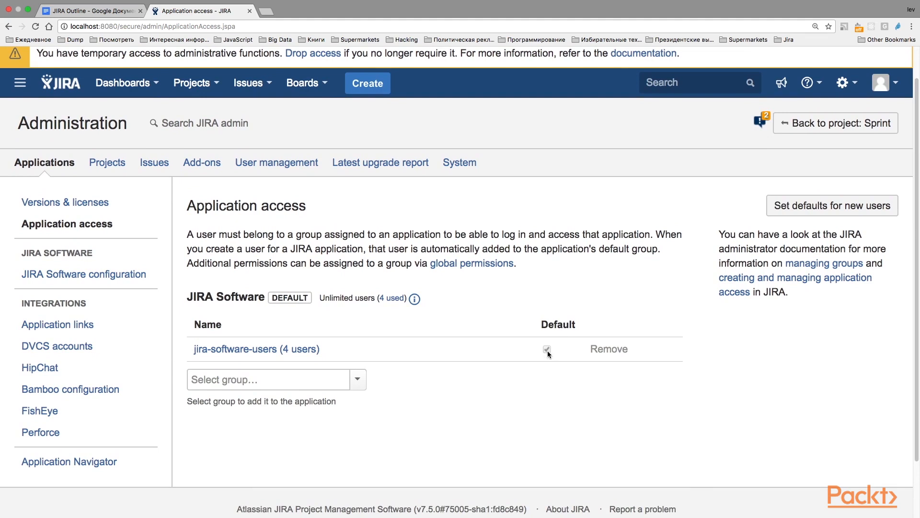
Step: Add the Developers group to JIRA Software application access and mark it as a default group
{"action": "mouse_move", "coordinate": [547, 353]}
{"action": "left_click", "coordinate": [358, 379]}
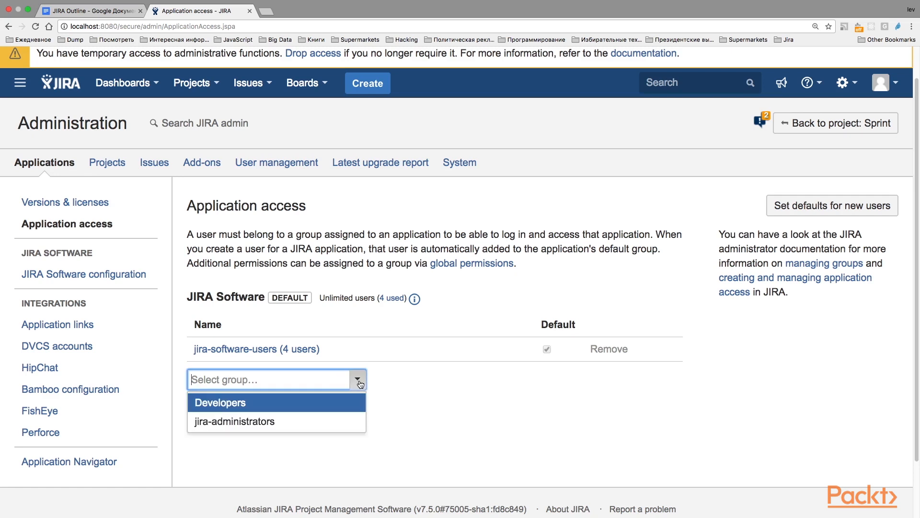
{"action": "left_click", "coordinate": [244, 407]}
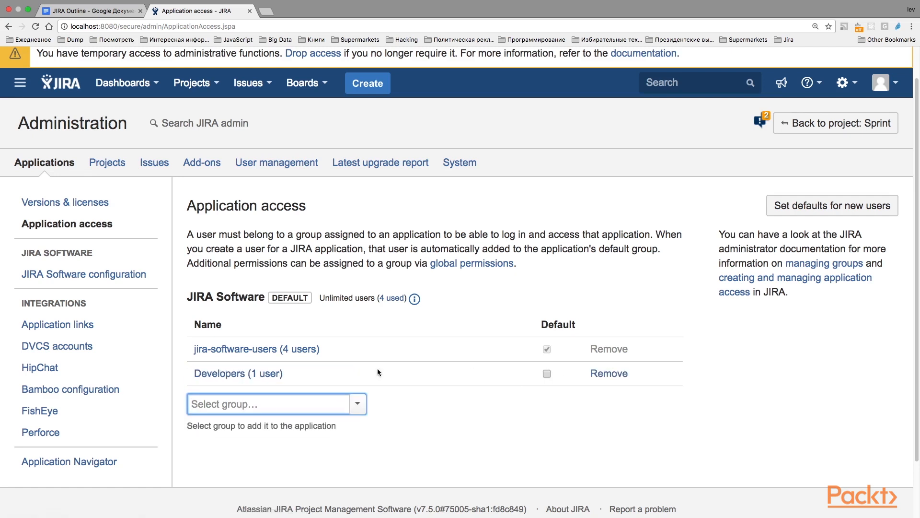
{"action": "left_click", "coordinate": [547, 373]}
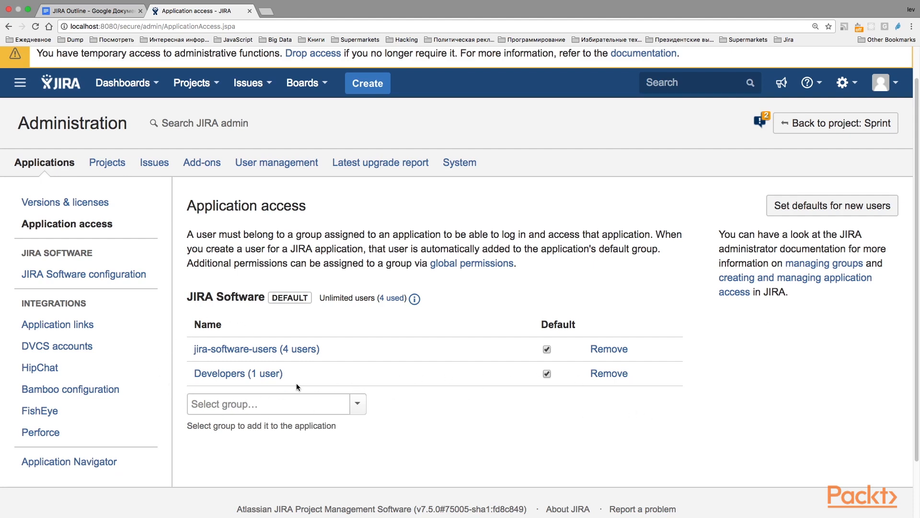
Step: Clear the Developers group's default setting, keeping jira-software-users as default, and remove Developers from JIRA Software access
{"action": "left_click", "coordinate": [547, 349]}
{"action": "left_click", "coordinate": [547, 349]}
{"action": "left_click", "coordinate": [547, 373]}
{"action": "left_click", "coordinate": [605, 373]}
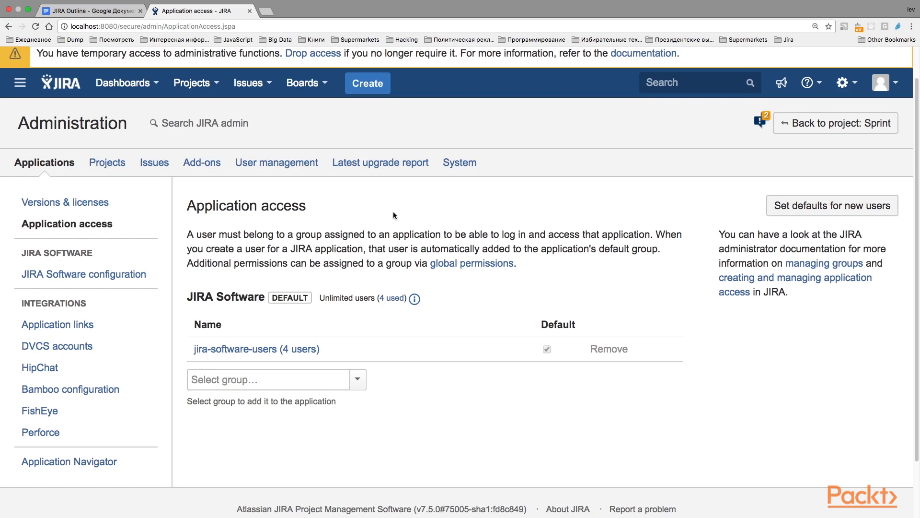
Step: Go to the project named Project and open the Permissions page in its project settings
{"action": "left_click", "coordinate": [200, 89]}
{"action": "left_click", "coordinate": [223, 172]}
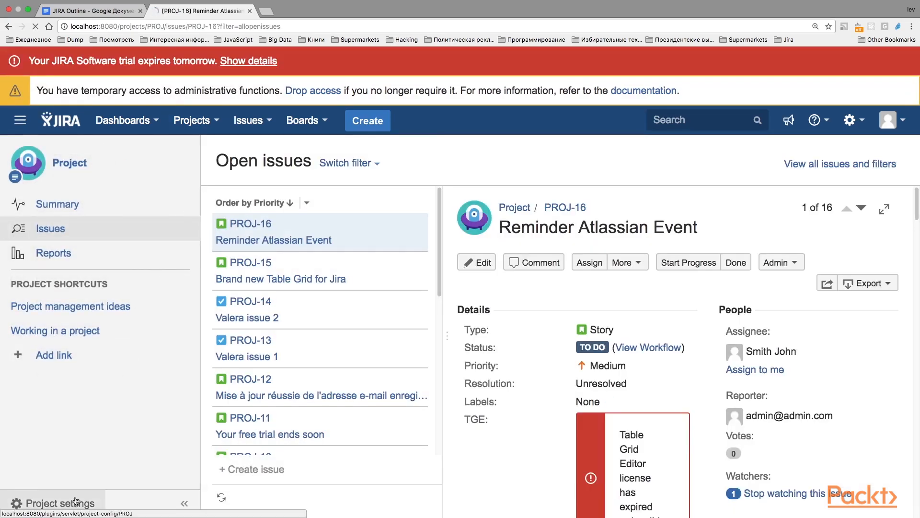
{"action": "left_click", "coordinate": [76, 502]}
{"action": "scroll", "coordinate": [304, 335], "scroll_direction": "down", "scroll_amount": 5}
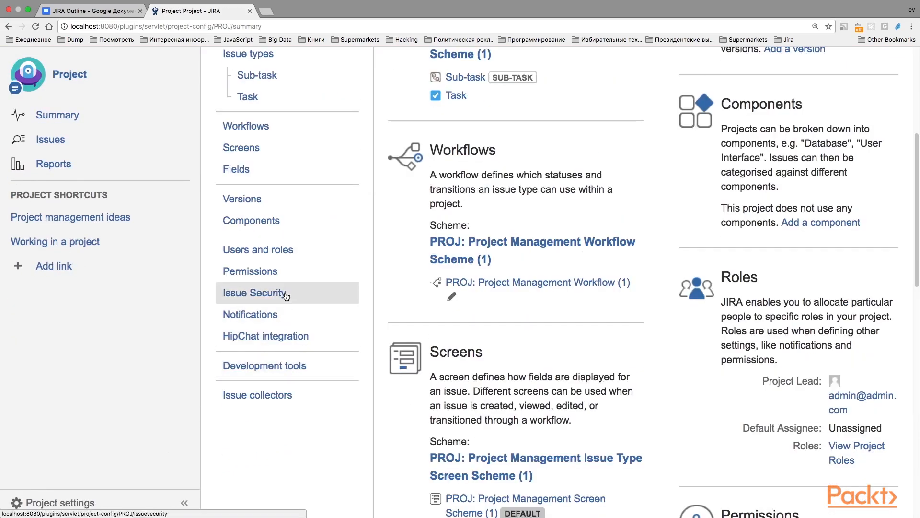
{"action": "left_click", "coordinate": [263, 272]}
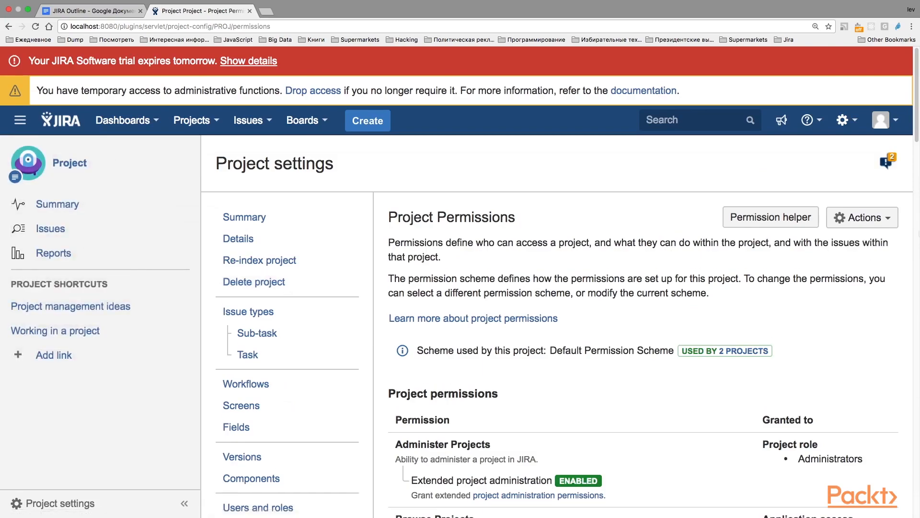
Step: Review the project's permissions and open its Default Permission Scheme for editing
{"action": "scroll", "coordinate": [918, 180], "scroll_direction": "down", "scroll_amount": 5}
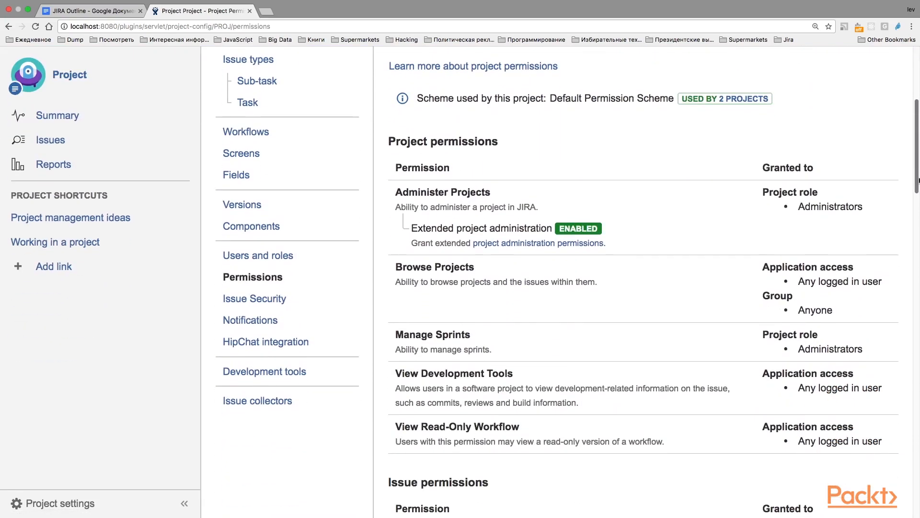
{"action": "left_click_drag", "start_coordinate": [918, 180], "coordinate": [916, 317]}
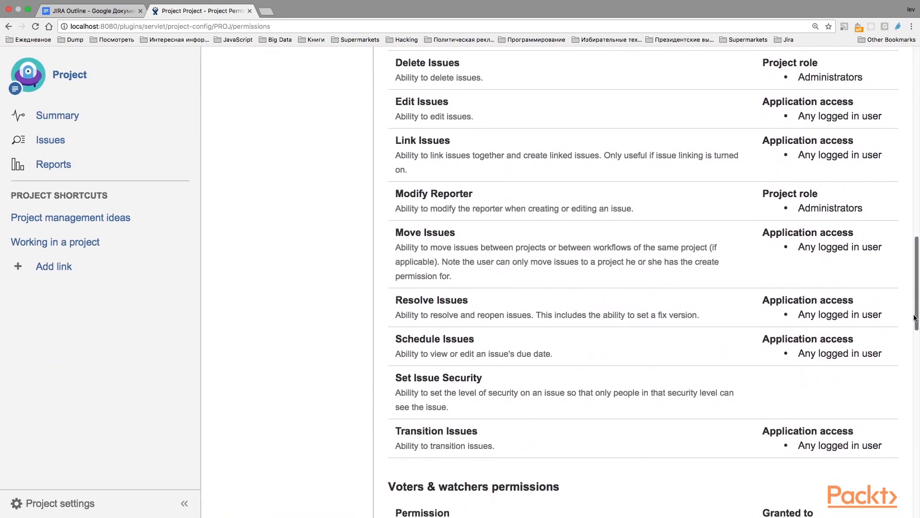
{"action": "scroll", "coordinate": [916, 317], "scroll_direction": "up", "scroll_amount": 20}
{"action": "left_click", "coordinate": [859, 213]}
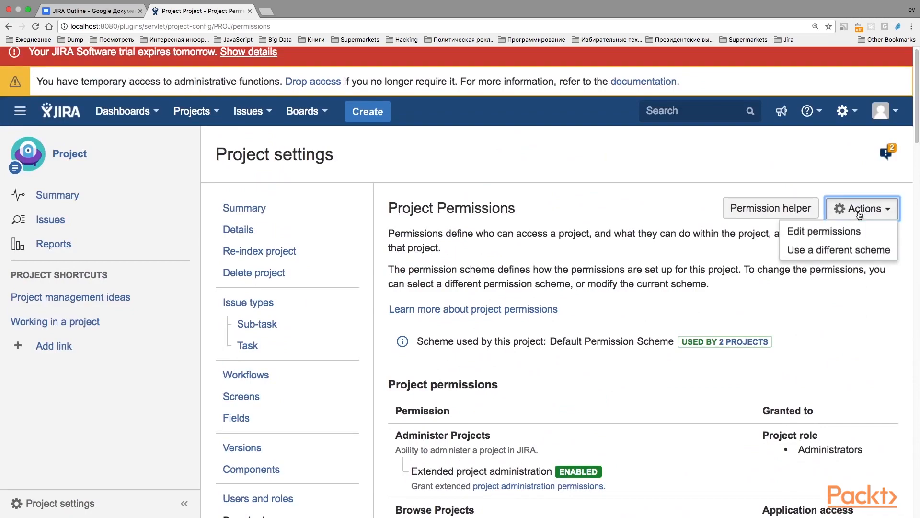
{"action": "left_click", "coordinate": [841, 232]}
Step: Grant the Create Issues permission to the Developers group in the permission scheme
{"action": "scroll", "coordinate": [445, 249], "scroll_direction": "down", "scroll_amount": 8}
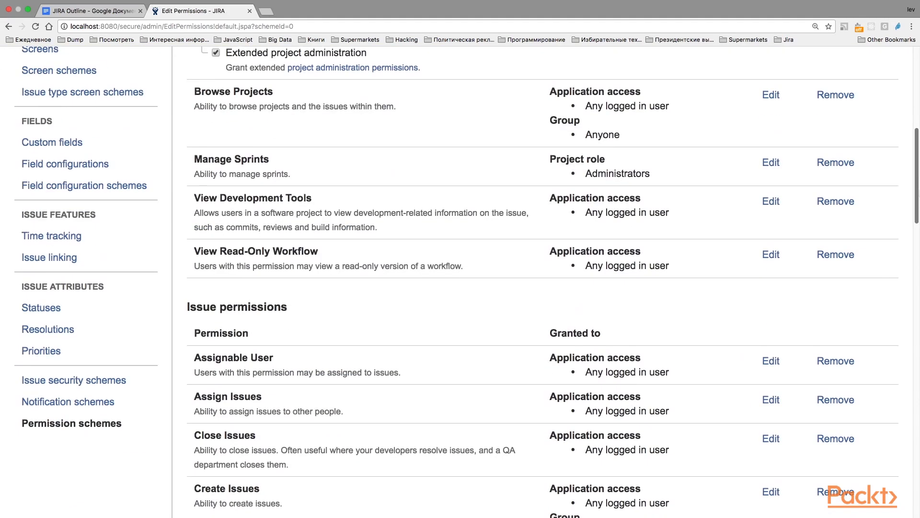
{"action": "scroll", "coordinate": [918, 201], "scroll_direction": "down", "scroll_amount": 2}
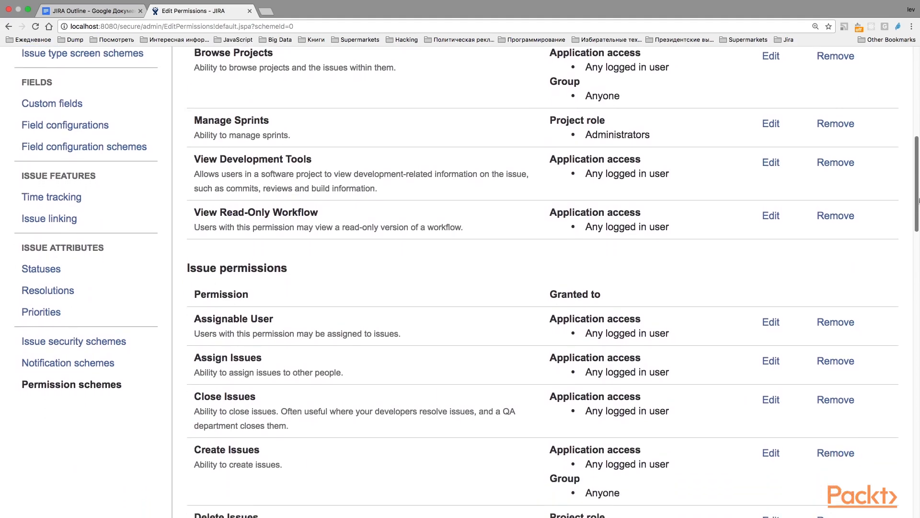
{"action": "left_click_drag", "start_coordinate": [918, 201], "coordinate": [908, 246]}
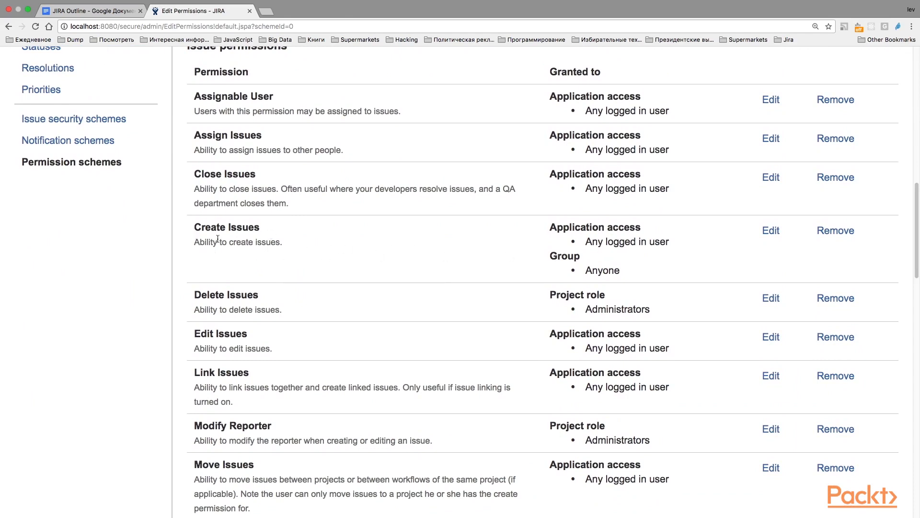
{"action": "left_click_drag", "start_coordinate": [193, 228], "coordinate": [286, 245]}
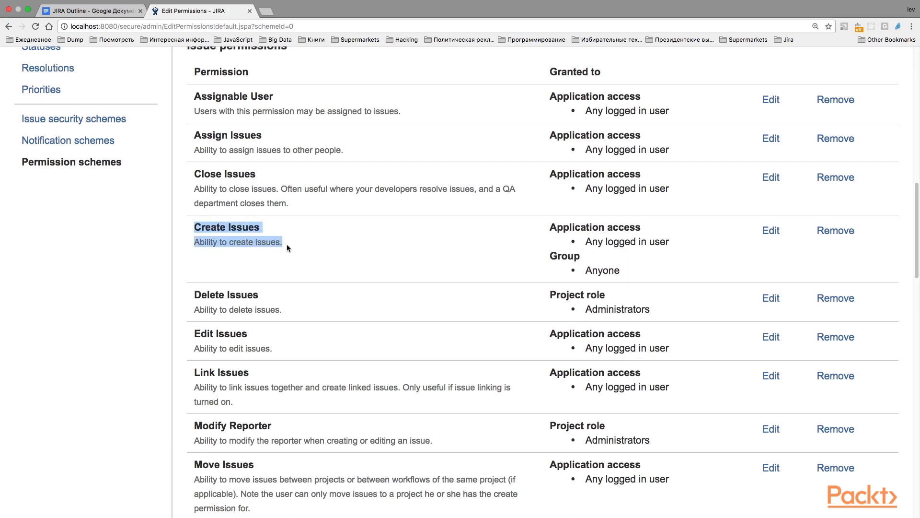
{"action": "left_click", "coordinate": [770, 231]}
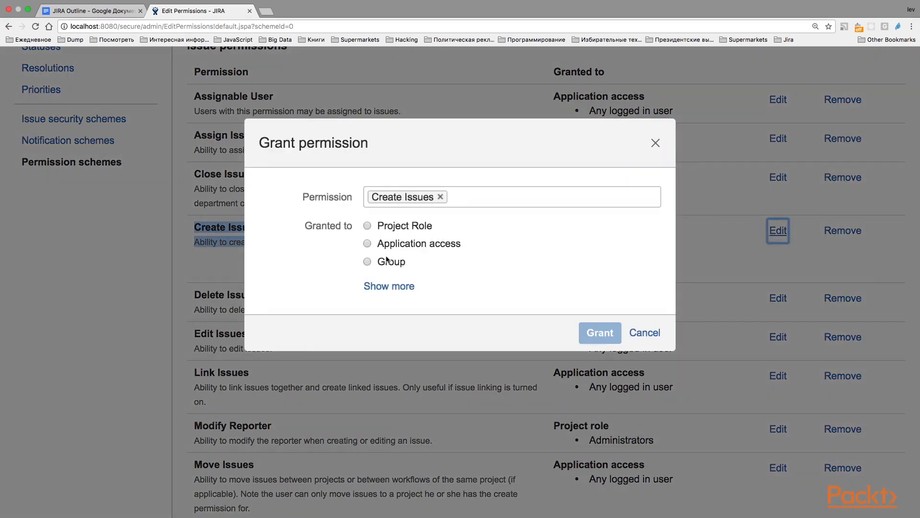
{"action": "left_click", "coordinate": [367, 261]}
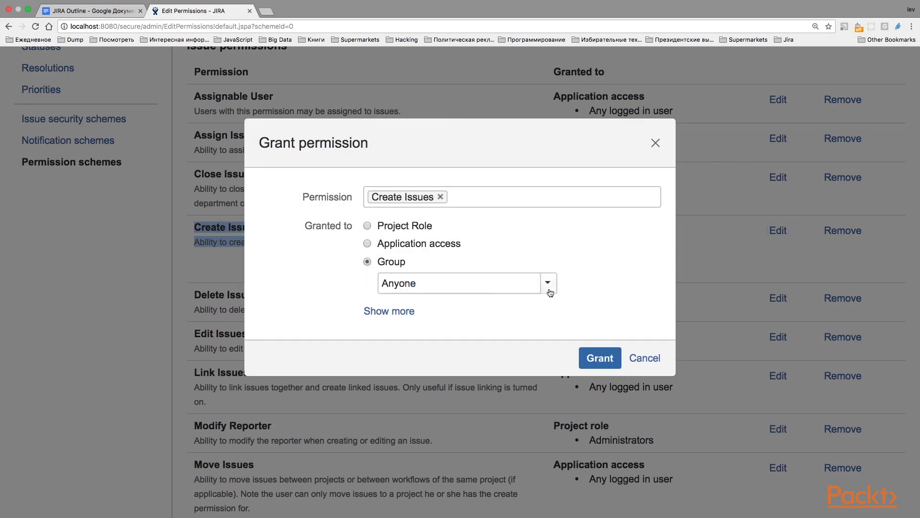
{"action": "left_click", "coordinate": [549, 289]}
{"action": "left_click", "coordinate": [428, 326]}
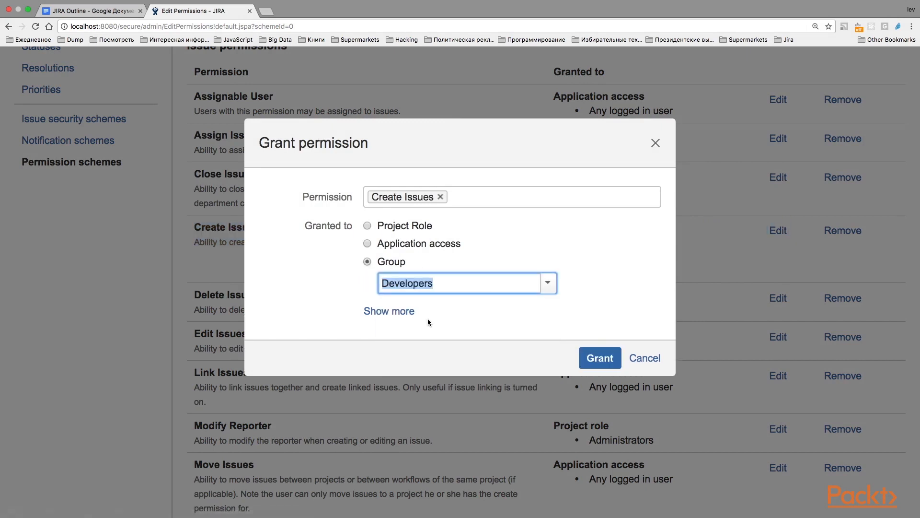
{"action": "left_click", "coordinate": [562, 245]}
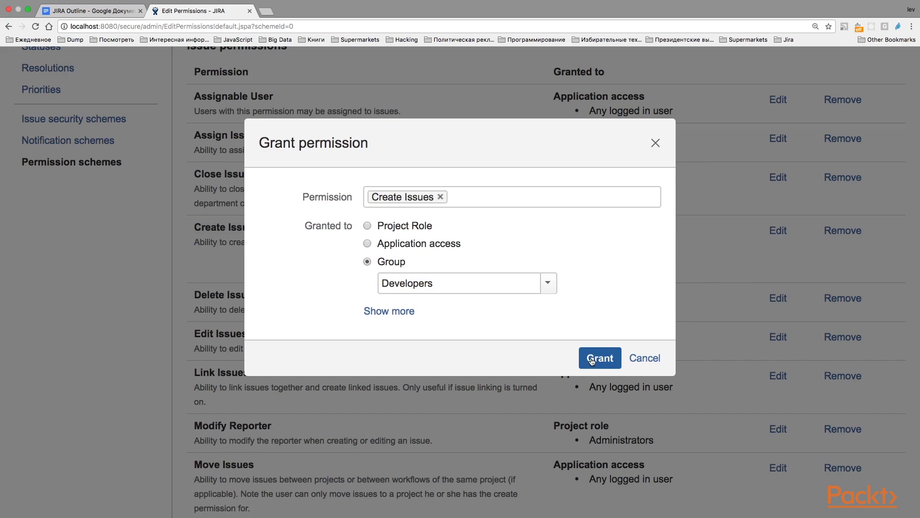
{"action": "left_click", "coordinate": [592, 360]}
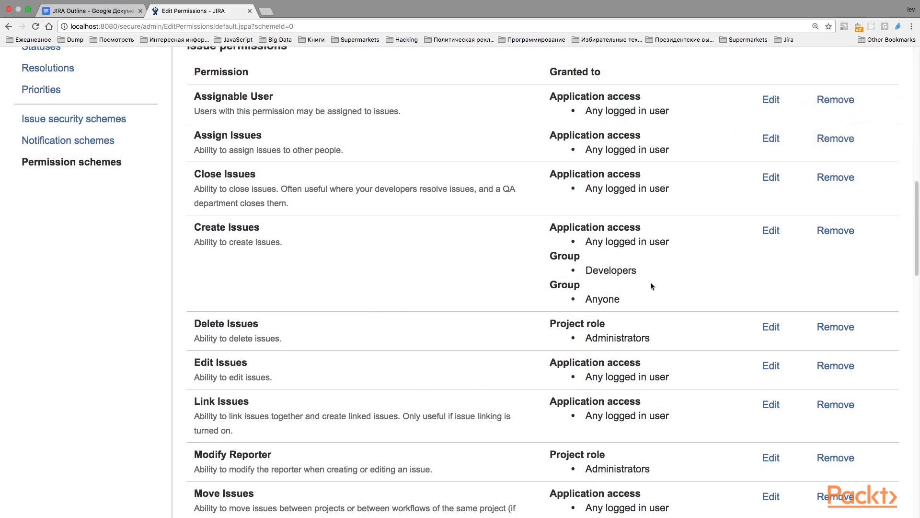
{"action": "left_click_drag", "start_coordinate": [637, 275], "coordinate": [585, 271]}
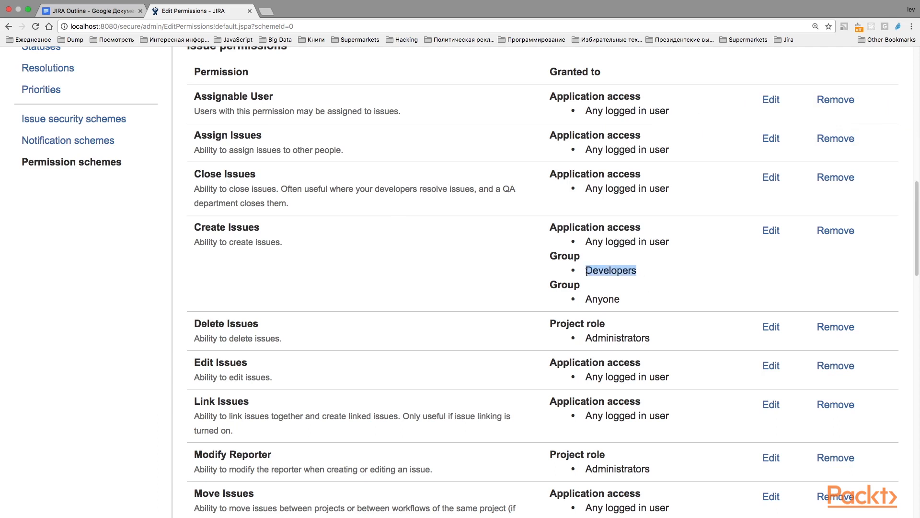